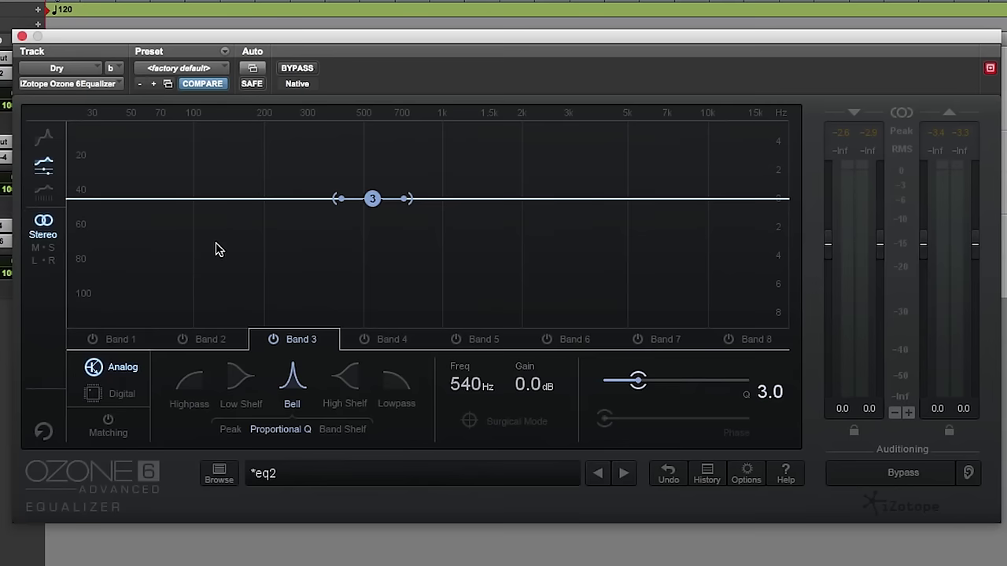
Play the track and audition the low-mid range around 141 Hz in isolation on the equalizer graph
{"action": "key", "text": "space"}
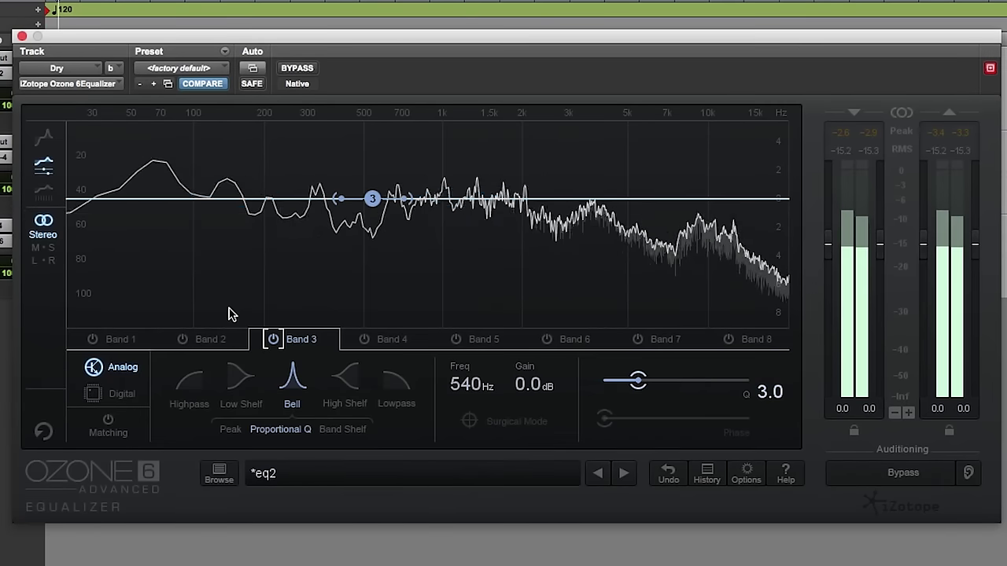
{"action": "left_click_drag", "start_coordinate": [233, 263], "coordinate": [228, 180]}
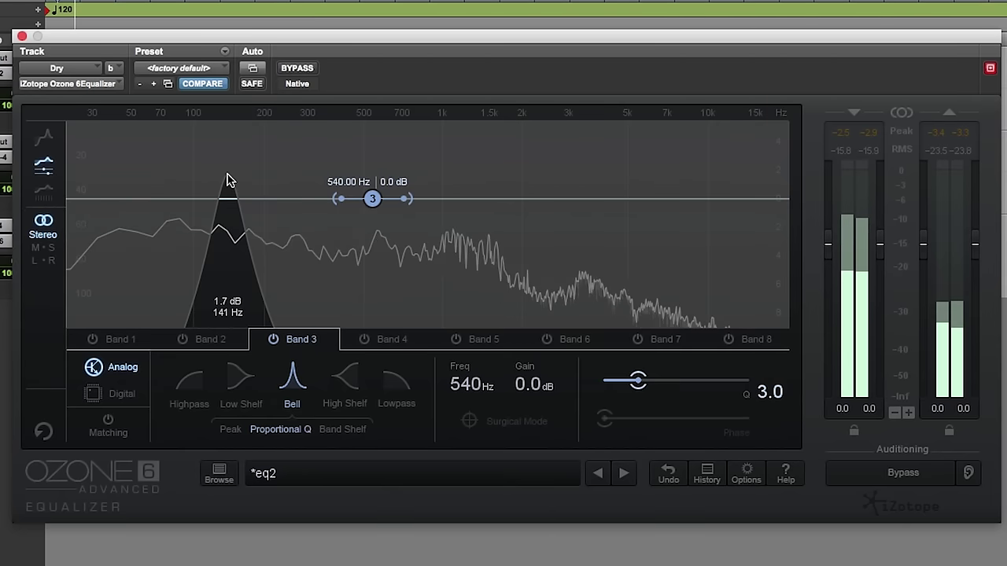
{"action": "key", "text": "space"}
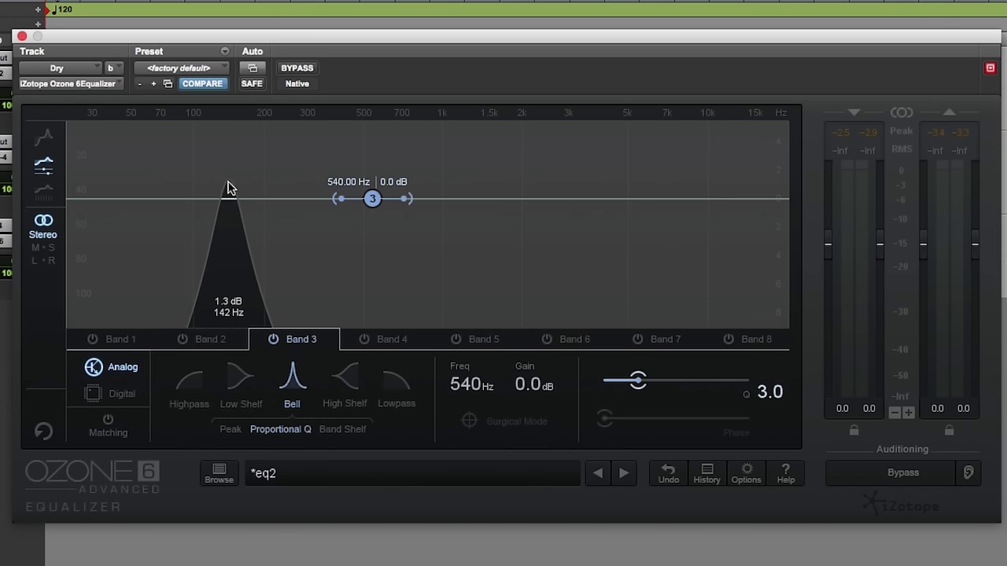
Place band 3 as a bell cut at about 138 Hz with about -1.6 dB of gain
{"action": "left_click", "coordinate": [227, 218]}
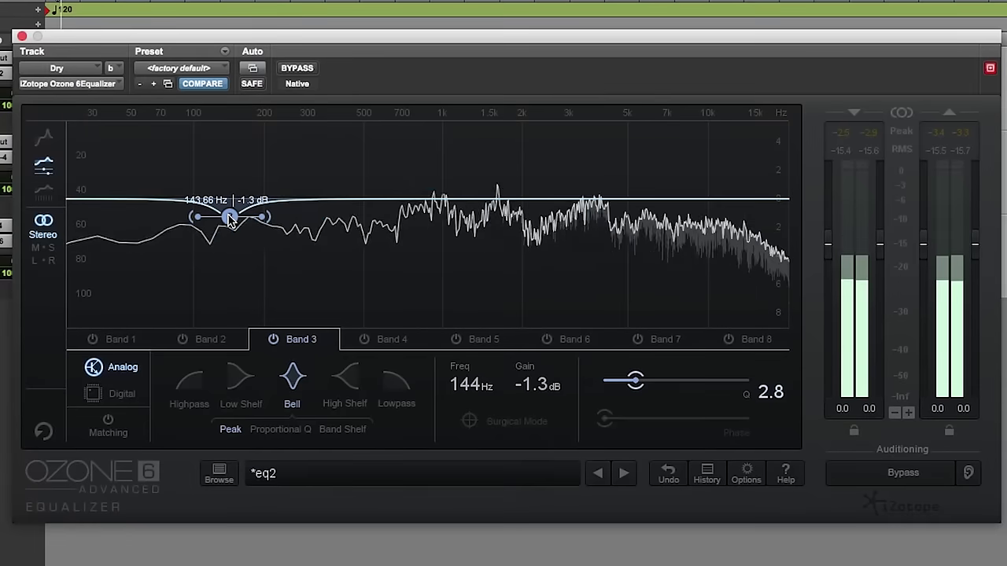
{"action": "left_click_drag", "start_coordinate": [229, 219], "coordinate": [227, 222]}
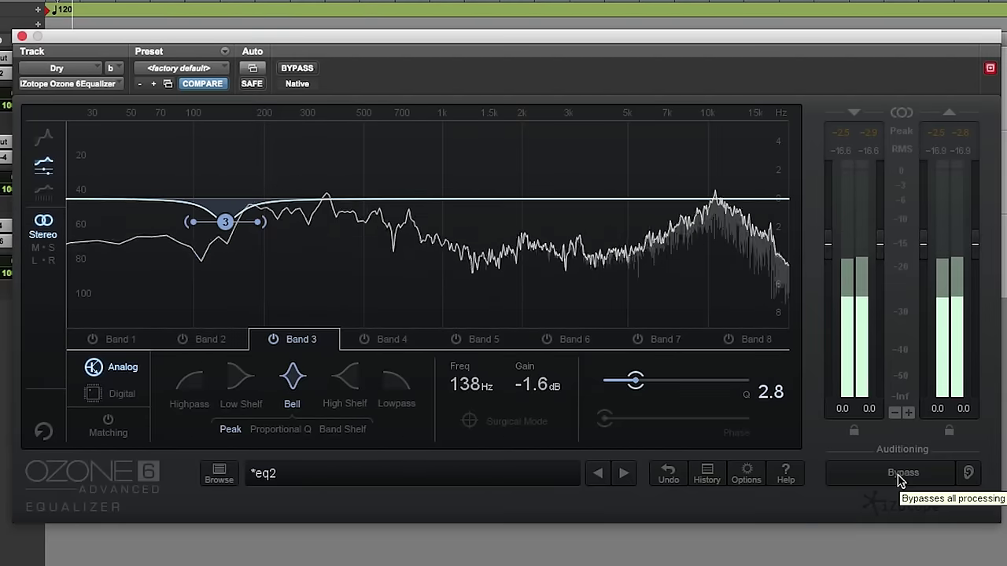
Set band 3's Q to 3.0, compare the equalizer with the bypassed signal, leave it active and stop playback
{"action": "left_click", "coordinate": [901, 476]}
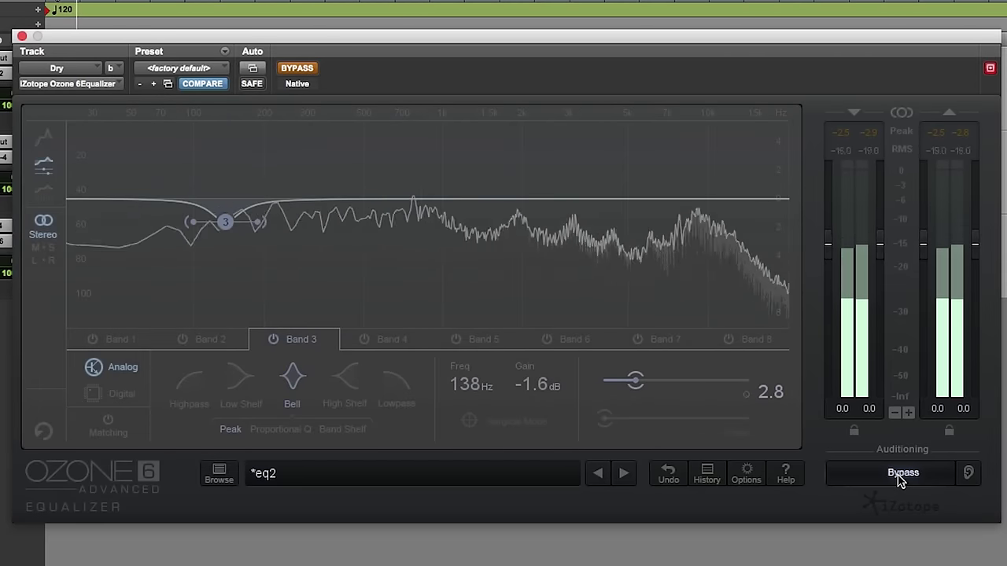
{"action": "left_click", "coordinate": [901, 476]}
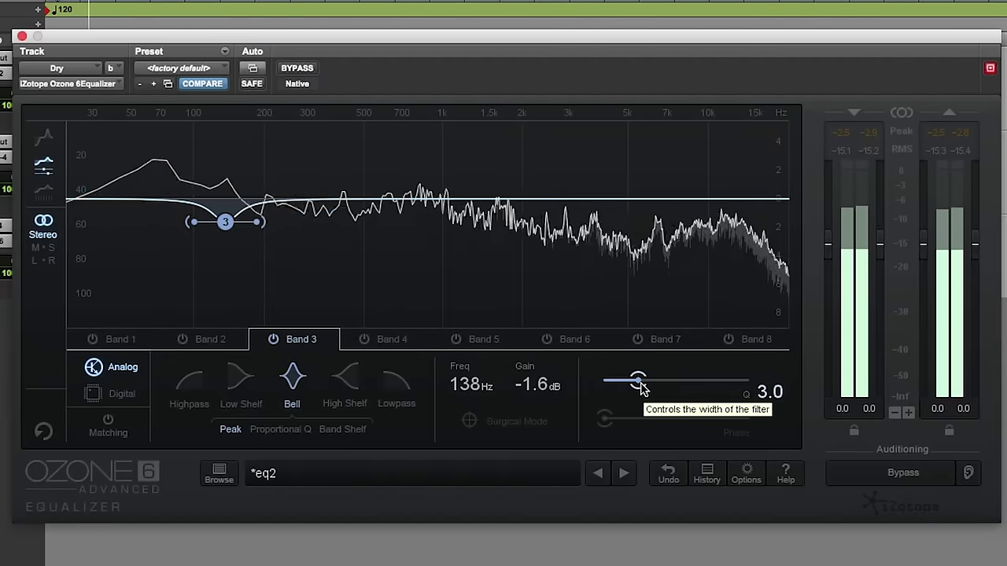
{"action": "left_click", "coordinate": [900, 474]}
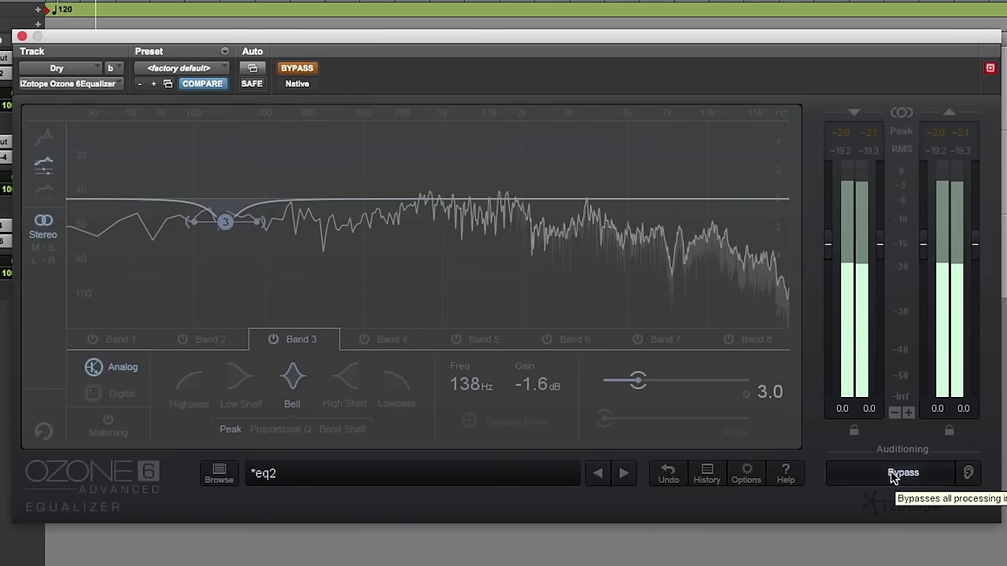
{"action": "left_click", "coordinate": [895, 476]}
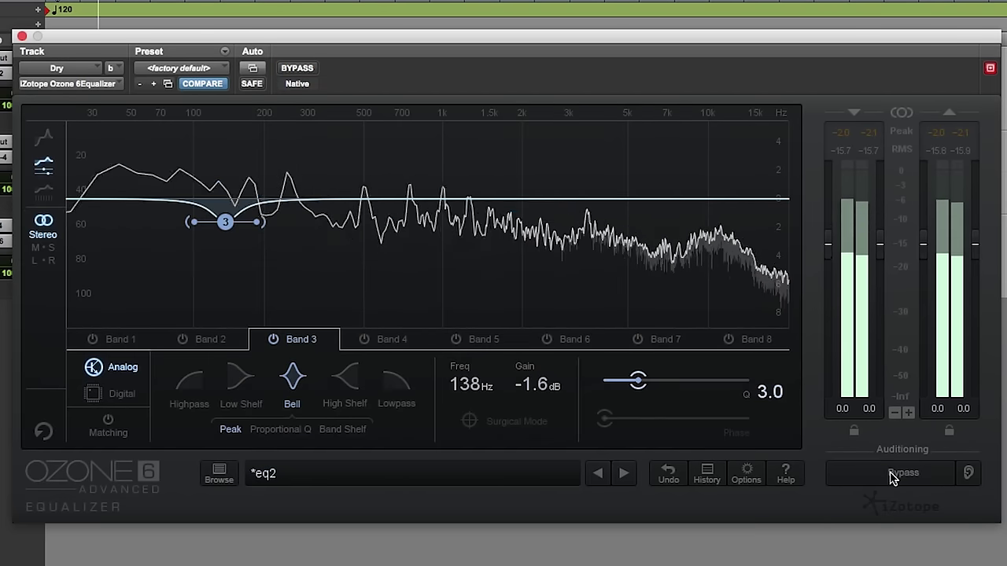
{"action": "key", "text": "space"}
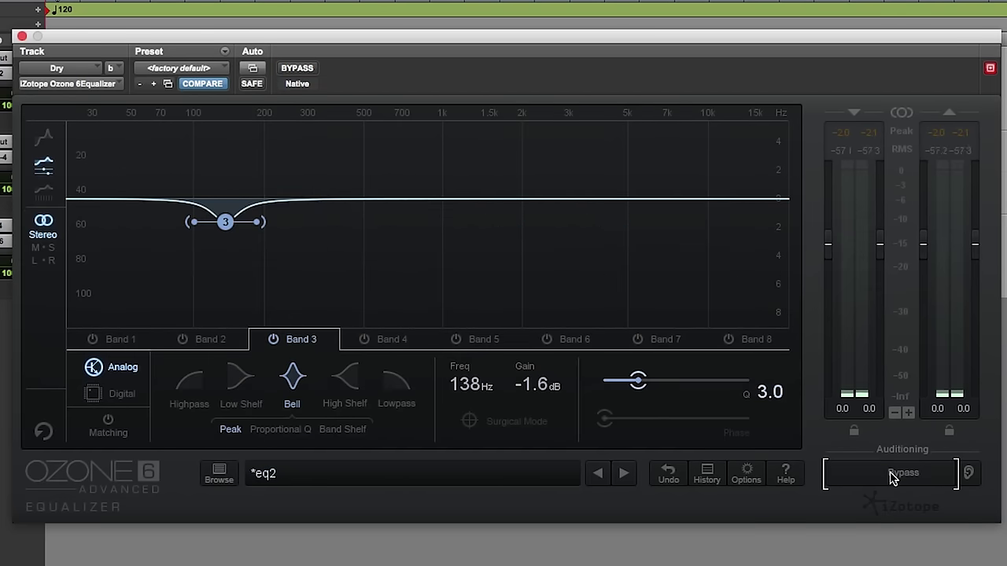
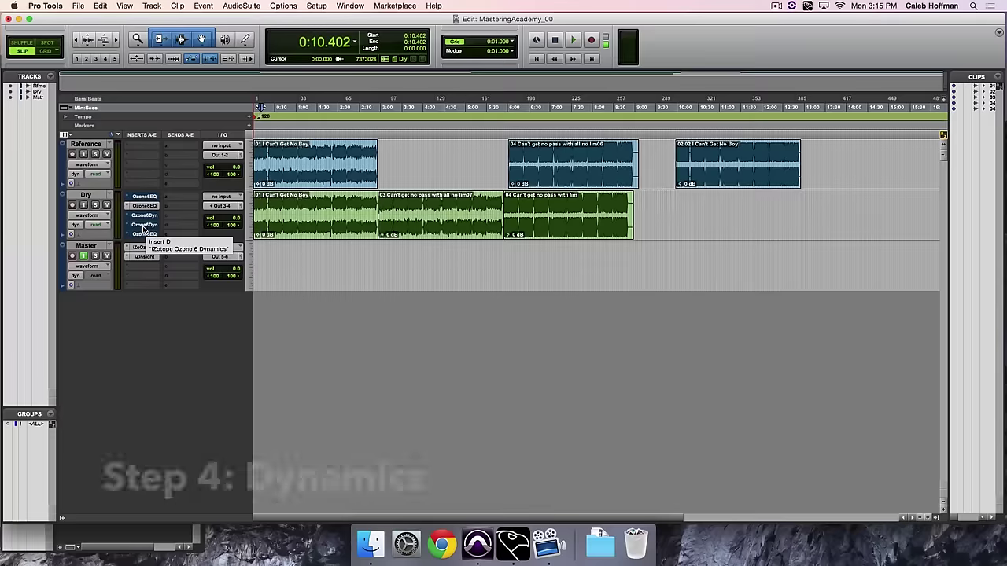
Open the first Ozone 6 Dynamics insert on the Dry track, dismiss its preset manager and take the plug-in out of bypass
{"action": "left_click", "coordinate": [144, 216]}
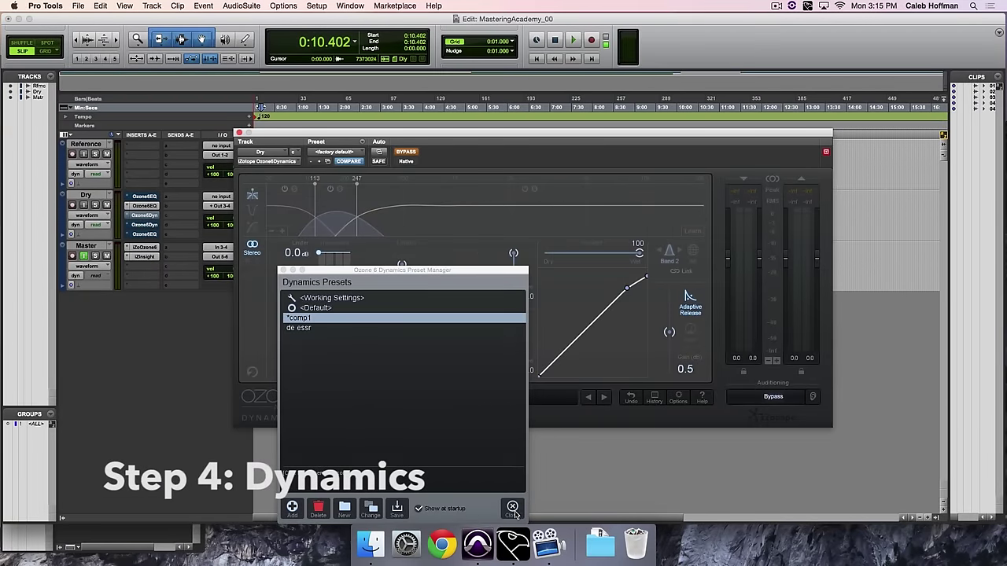
{"action": "left_click", "coordinate": [512, 508]}
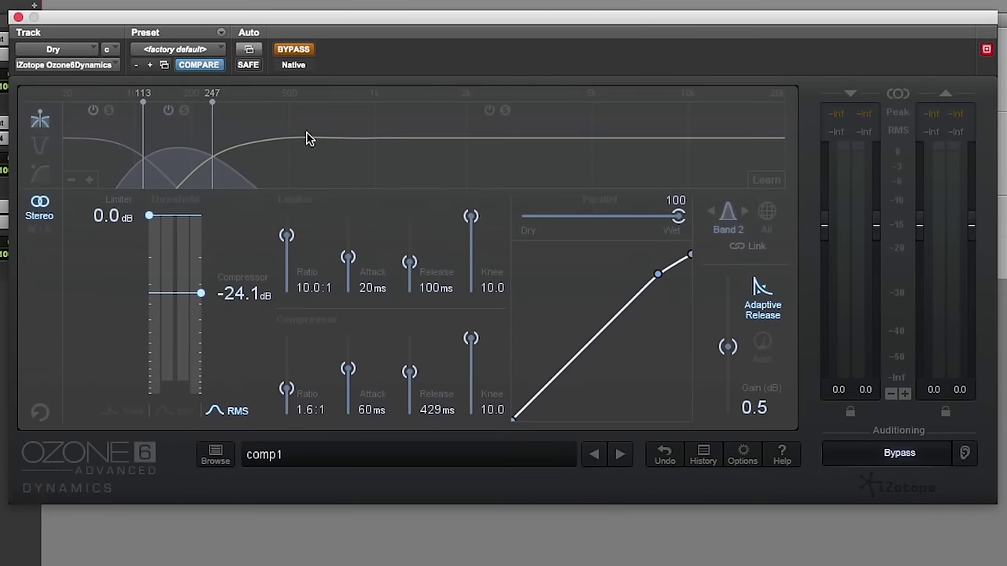
{"action": "left_click", "coordinate": [893, 458]}
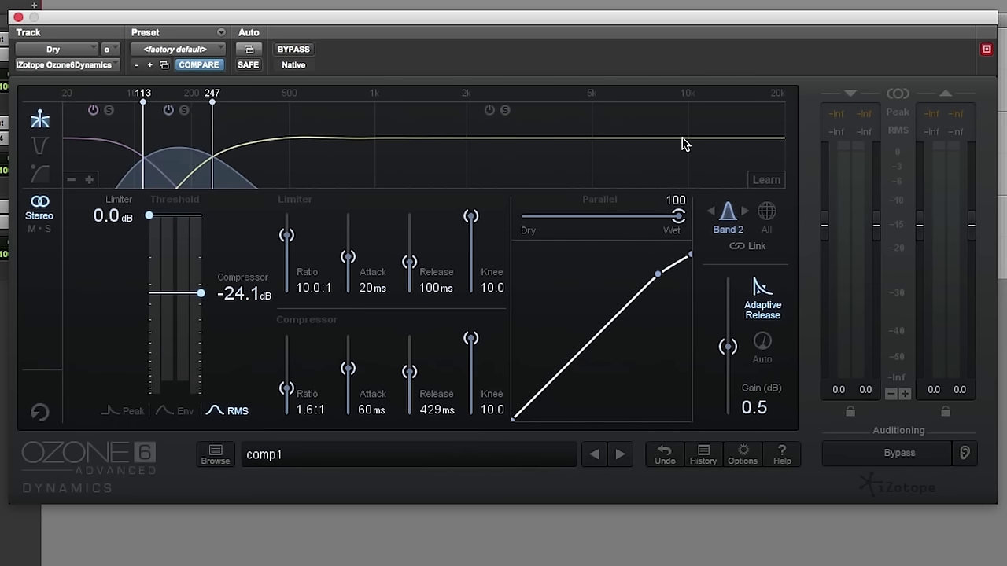
Examine the dynamics settings of bands 3, 2 and 1, leaving band 3 disabled and band 1 selected
{"action": "left_click", "coordinate": [465, 175]}
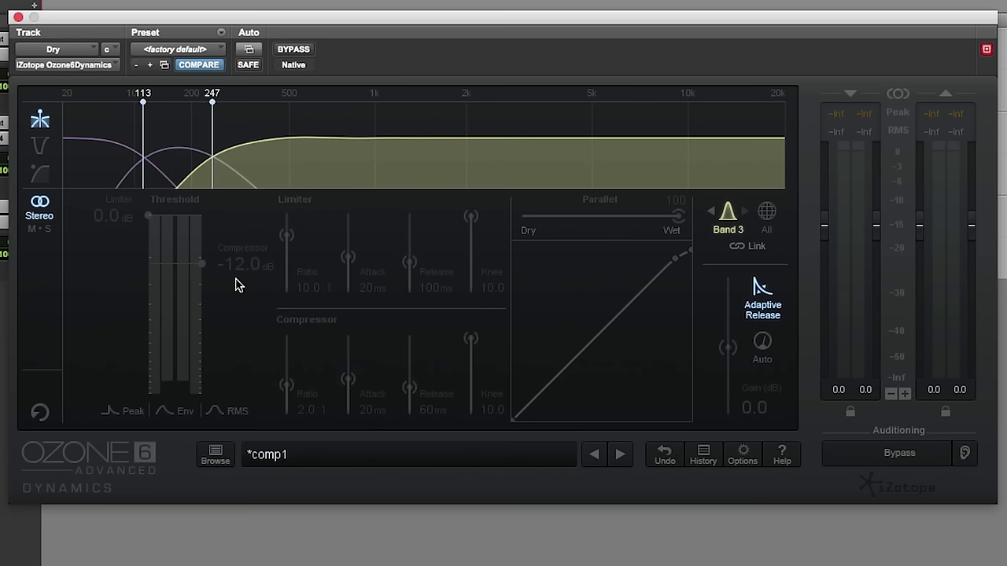
{"action": "left_click", "coordinate": [489, 112]}
{"action": "left_click", "coordinate": [488, 113]}
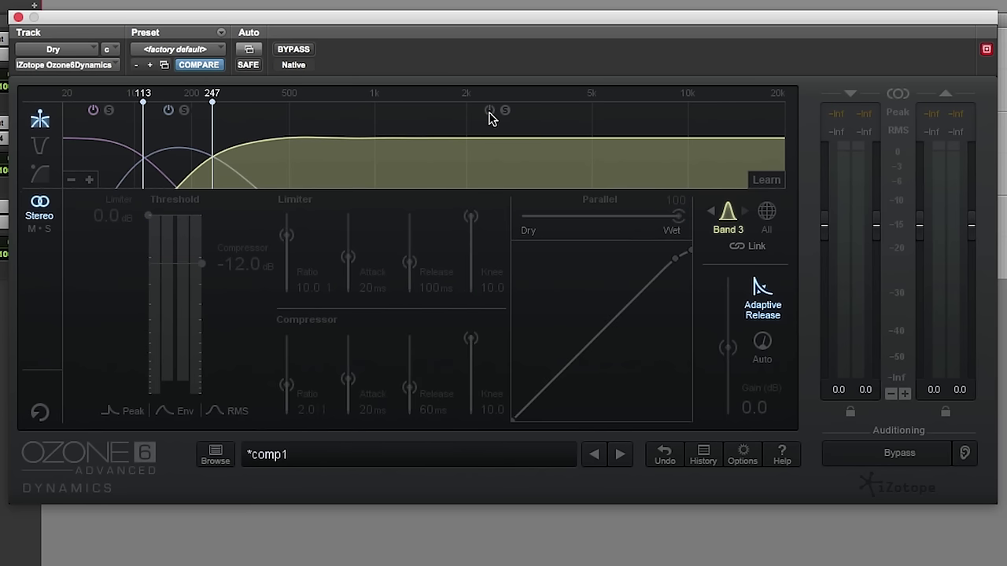
{"action": "left_click", "coordinate": [165, 132]}
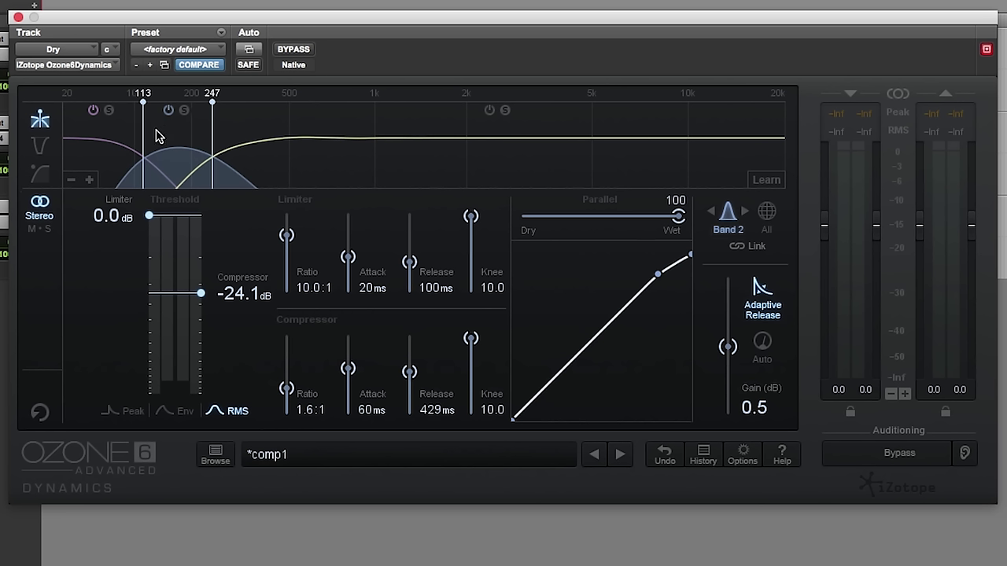
{"action": "left_click", "coordinate": [112, 141]}
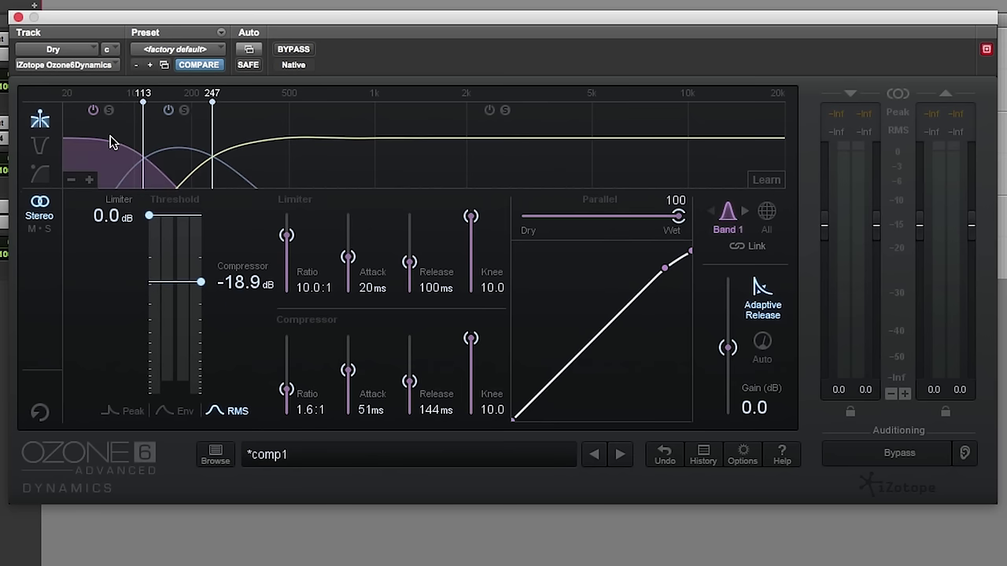
{"action": "left_click", "coordinate": [157, 140]}
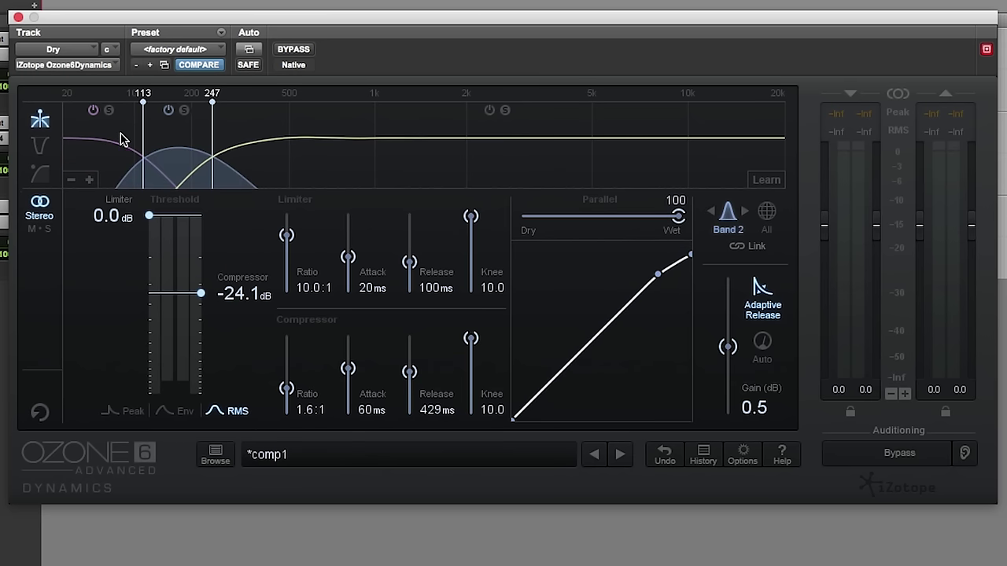
{"action": "left_click", "coordinate": [121, 139]}
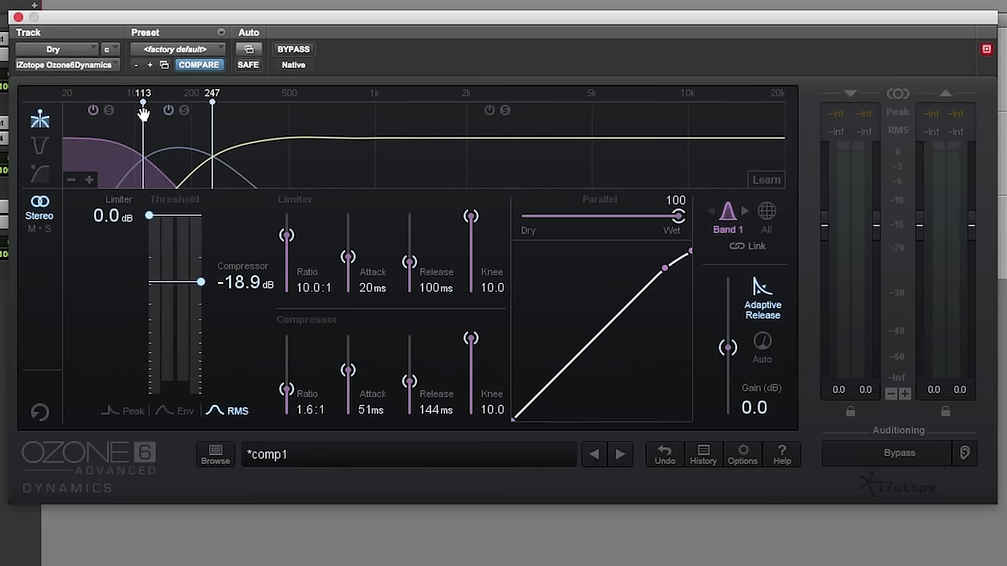
Play the track, audition band 1 in solo against the full mix, and stop playback with all solos released
{"action": "key", "text": "space"}
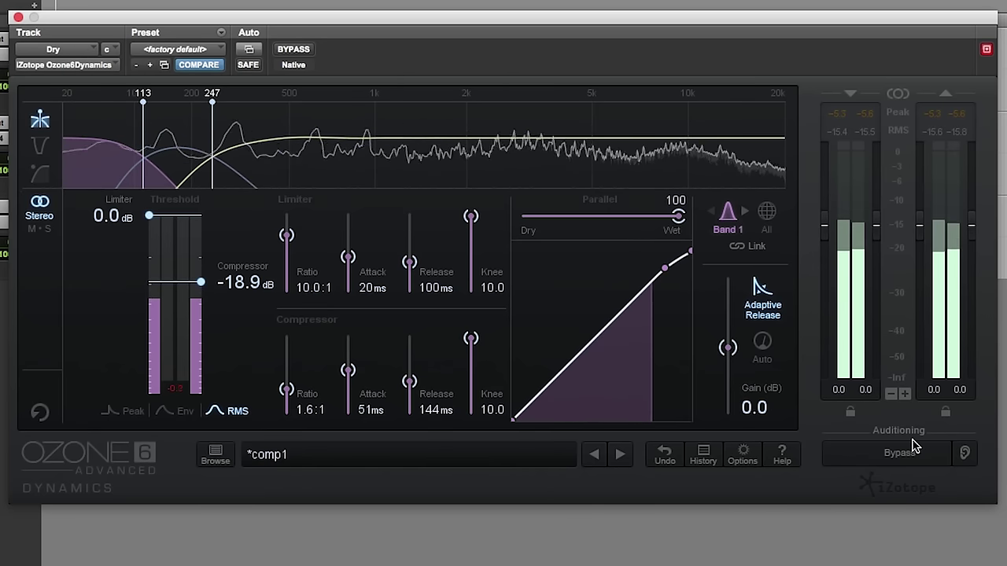
{"action": "mouse_move", "coordinate": [225, 134]}
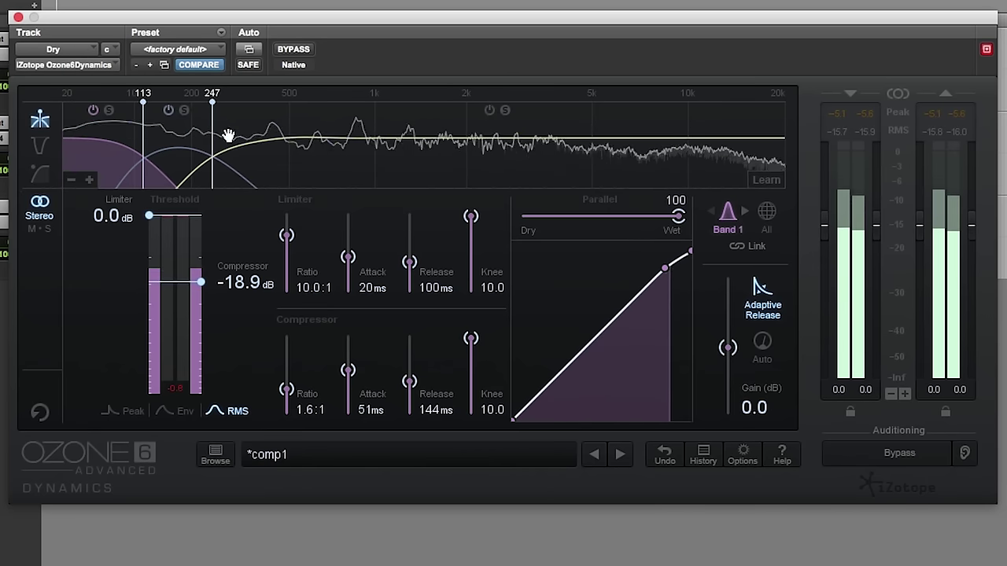
{"action": "left_click", "coordinate": [184, 112]}
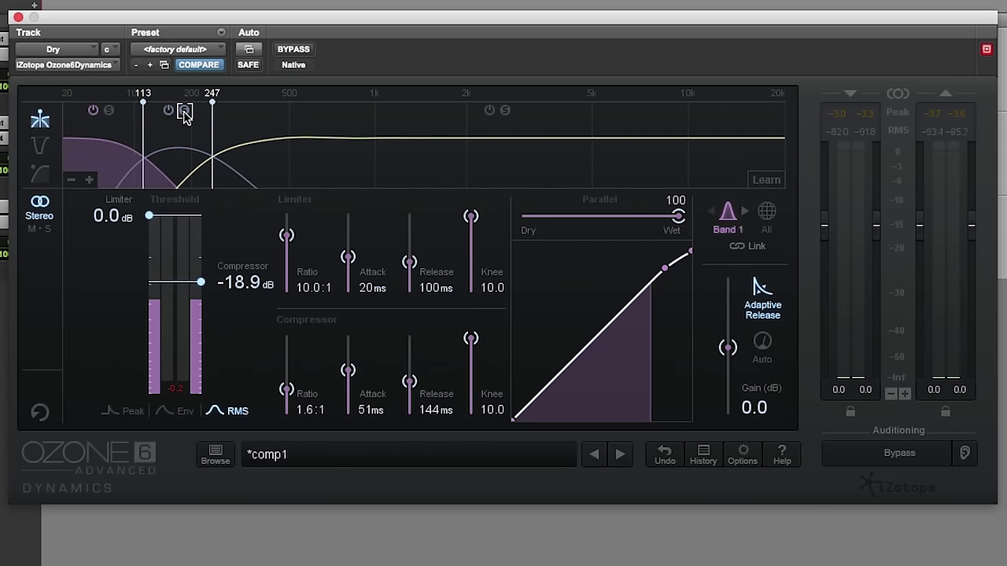
{"action": "left_click", "coordinate": [109, 111]}
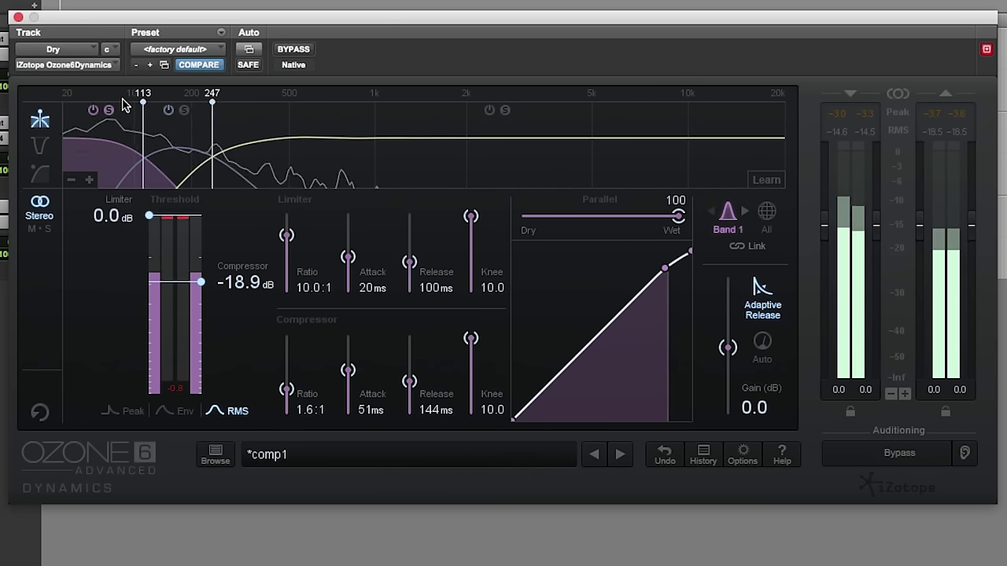
{"action": "left_click", "coordinate": [109, 111]}
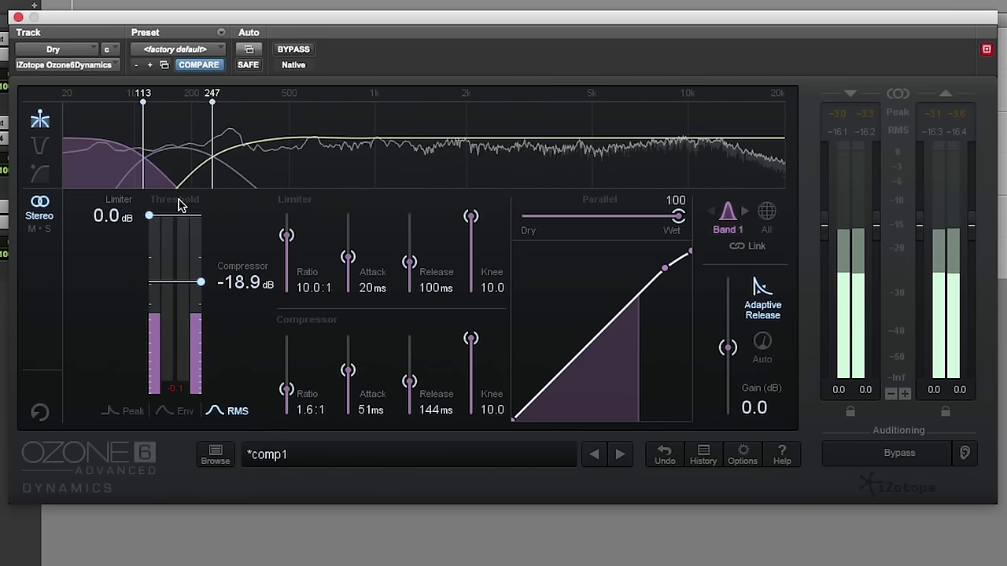
{"action": "key", "text": "space"}
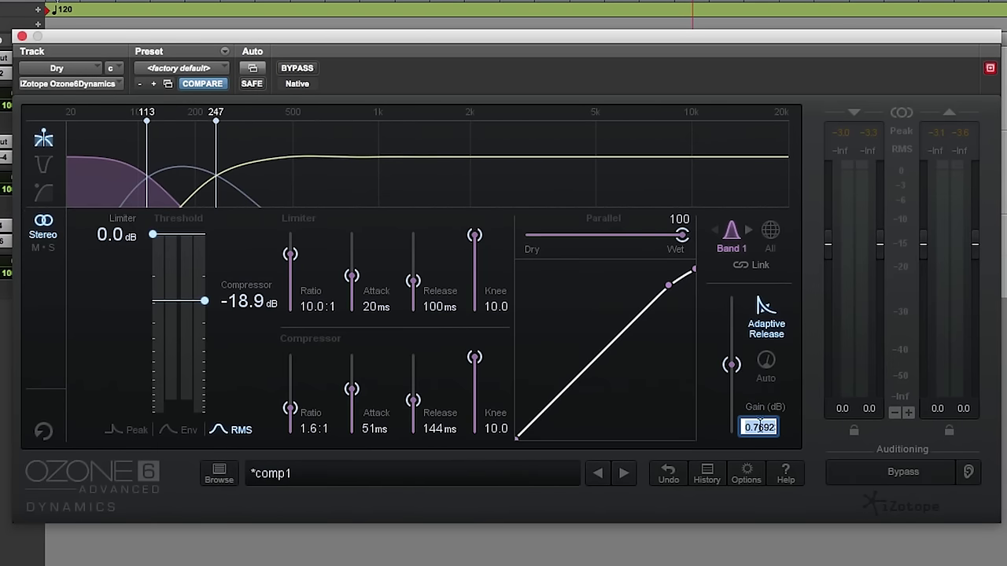
Set band 1's gain to 0.5 dB and compare the dynamics with the bypassed signal during playback
{"action": "type", "text": "0.5"}
{"action": "key", "text": "Return"}
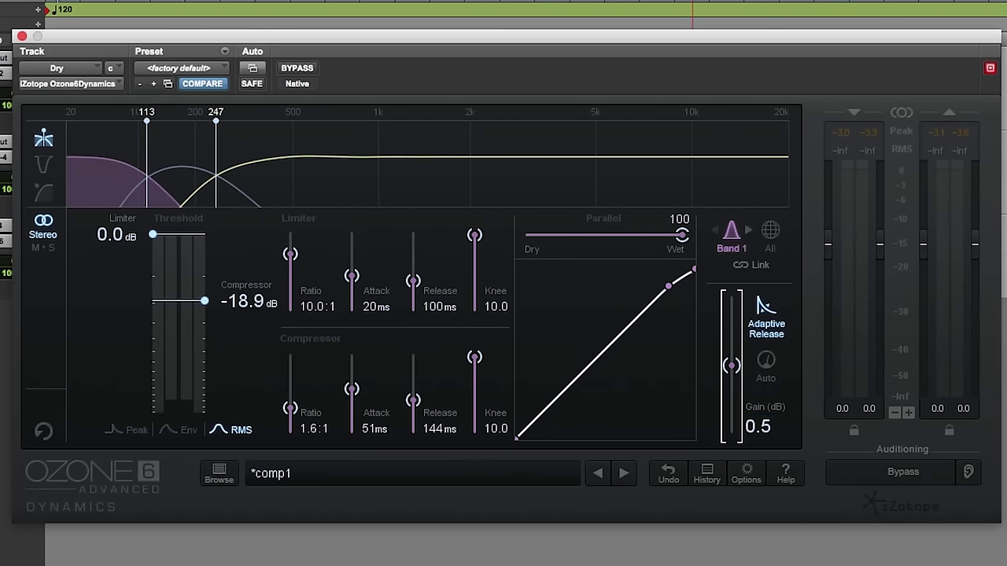
{"action": "key", "text": "space"}
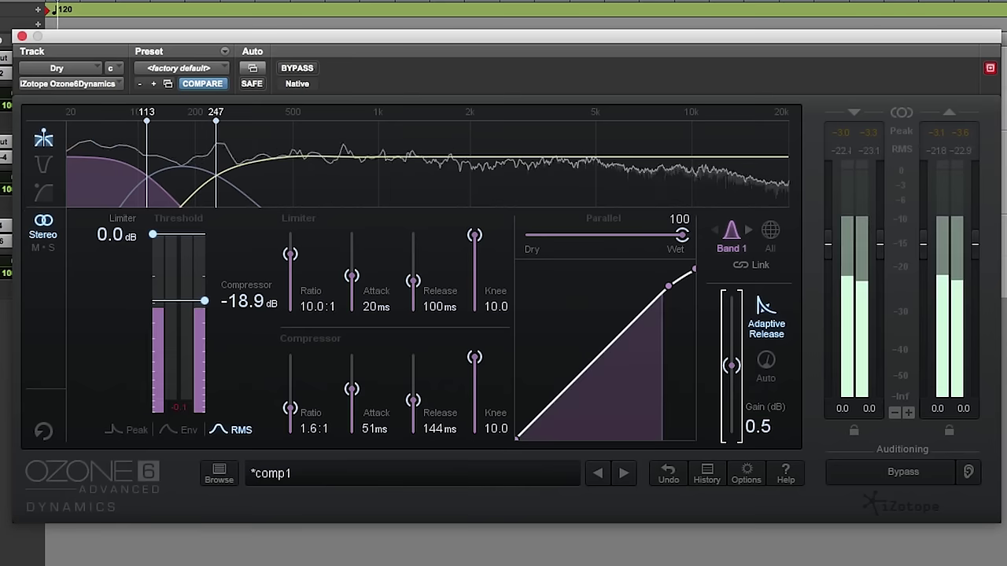
{"action": "left_click", "coordinate": [903, 472]}
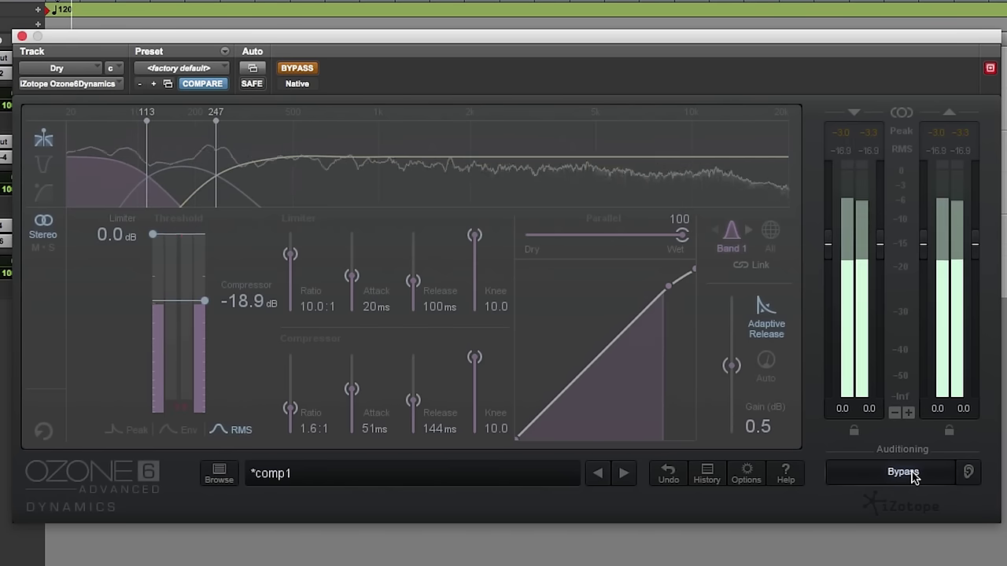
{"action": "left_click", "coordinate": [912, 476]}
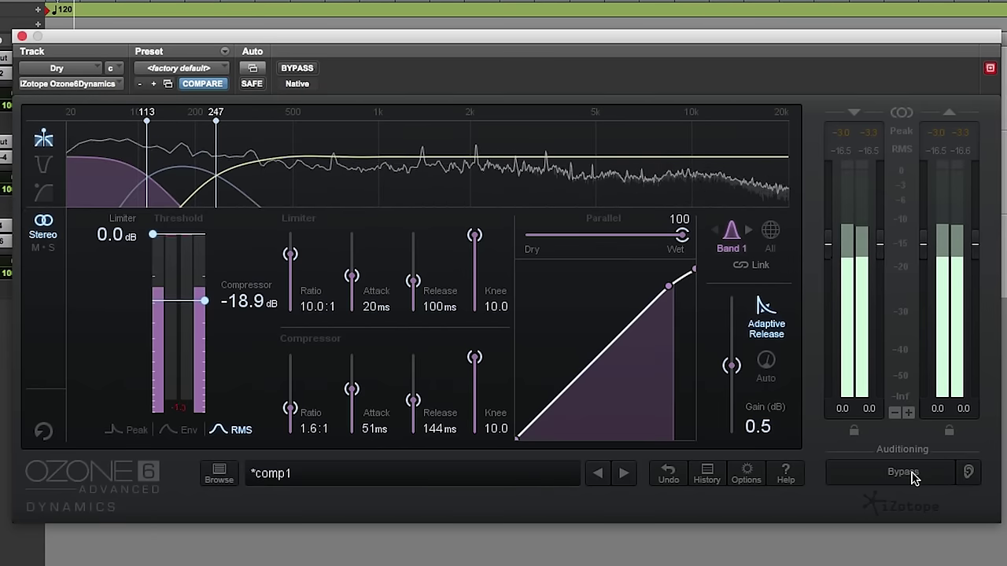
Set band 2's compressor threshold to about -22.4 dB during playback and bypass the dynamics for comparison
{"action": "mouse_move", "coordinate": [597, 372]}
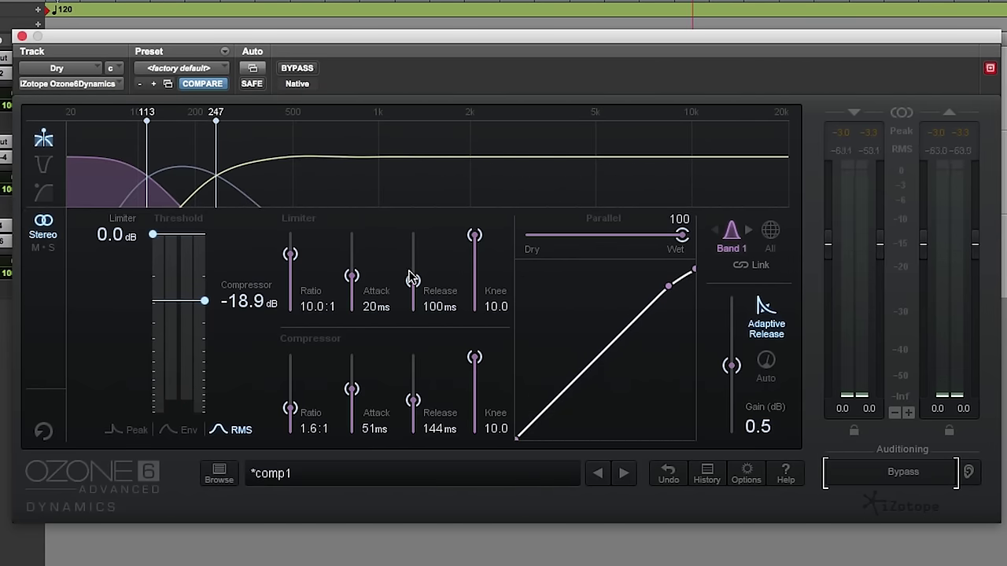
{"action": "left_click", "coordinate": [176, 153]}
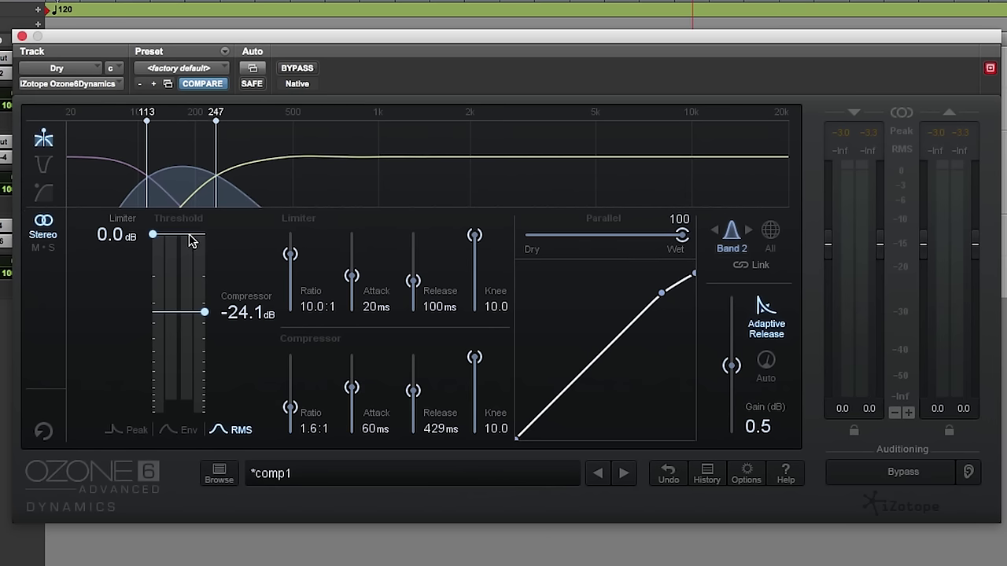
{"action": "key", "text": "space"}
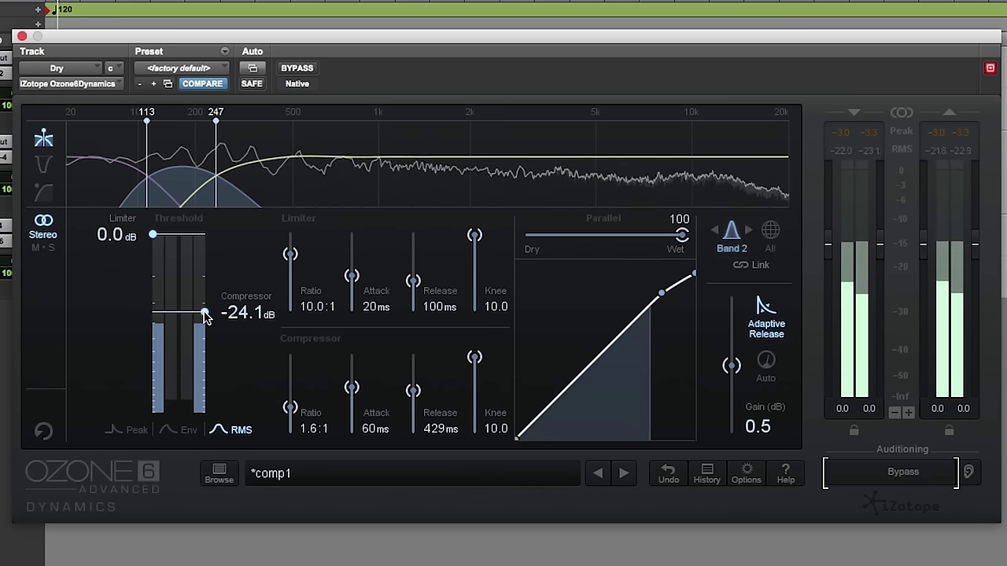
{"action": "left_click_drag", "start_coordinate": [205, 315], "coordinate": [208, 314]}
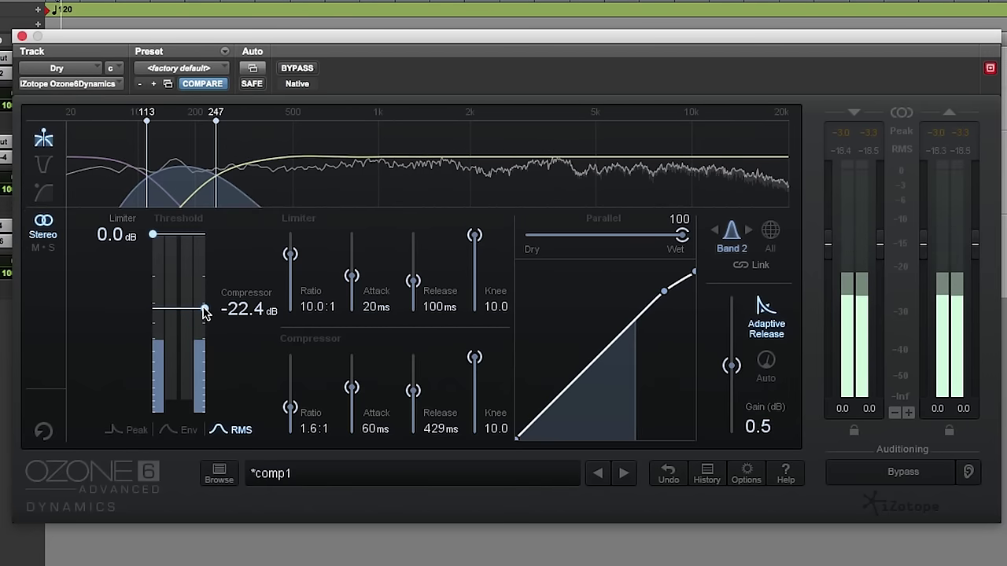
{"action": "left_click", "coordinate": [903, 473]}
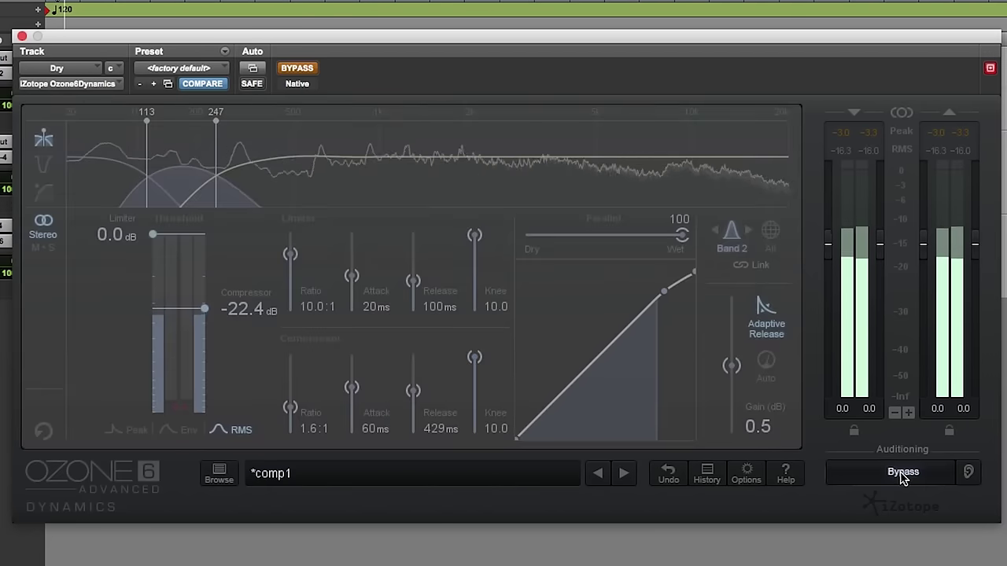